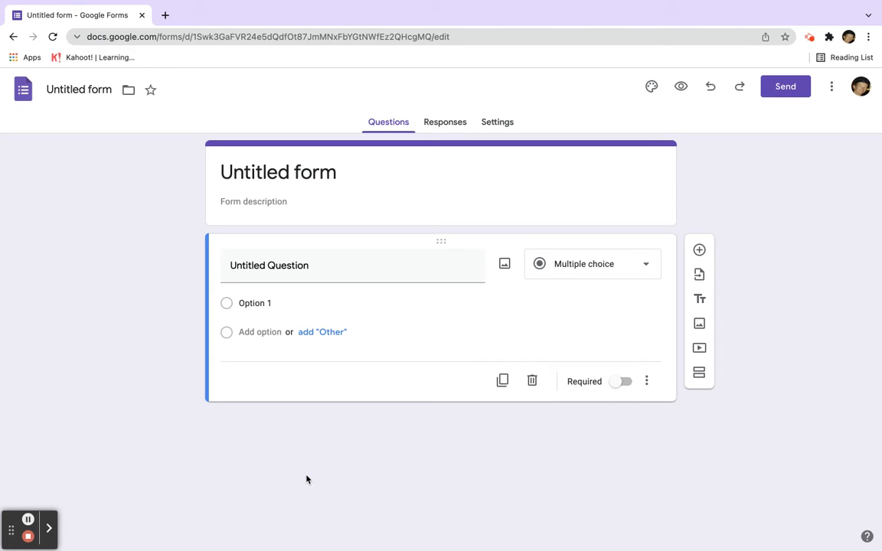
Replace the form's title with "Jack and Jill"
double_click(243, 175)
triple_click(243, 175)
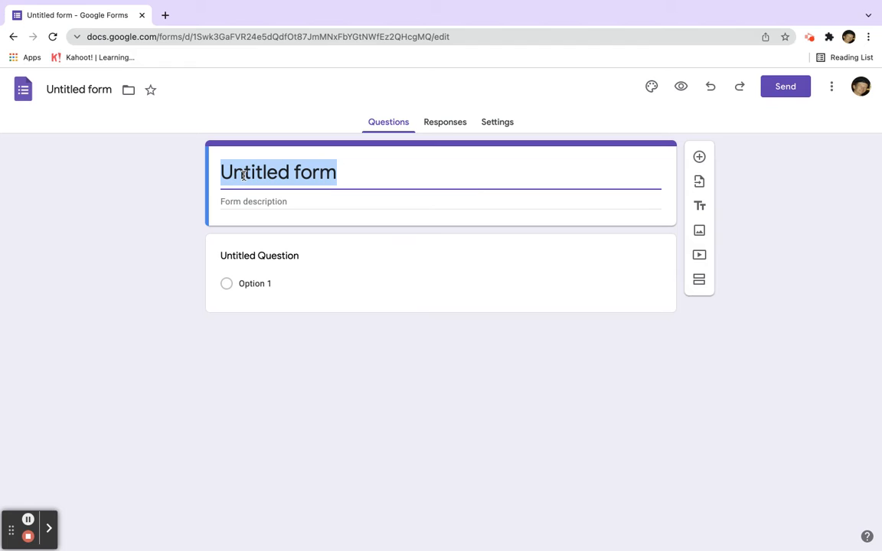
text(Jac)
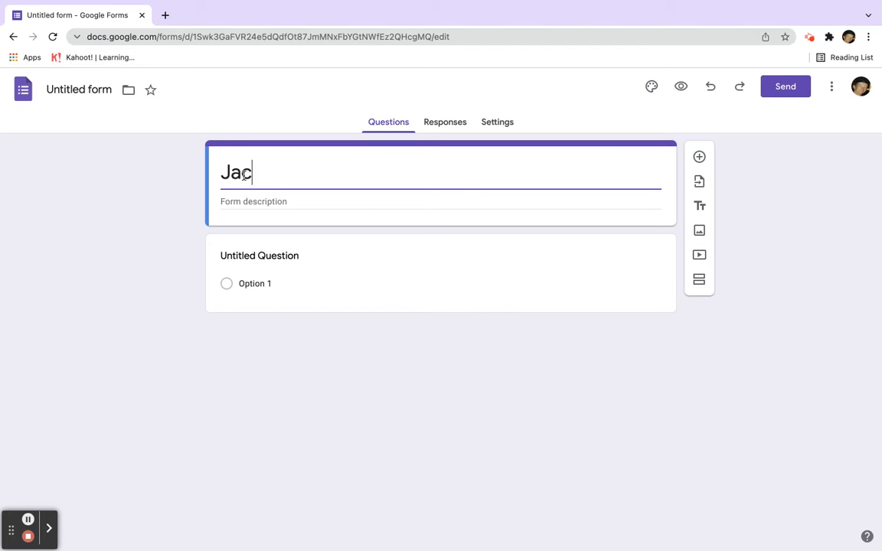
text(k and )
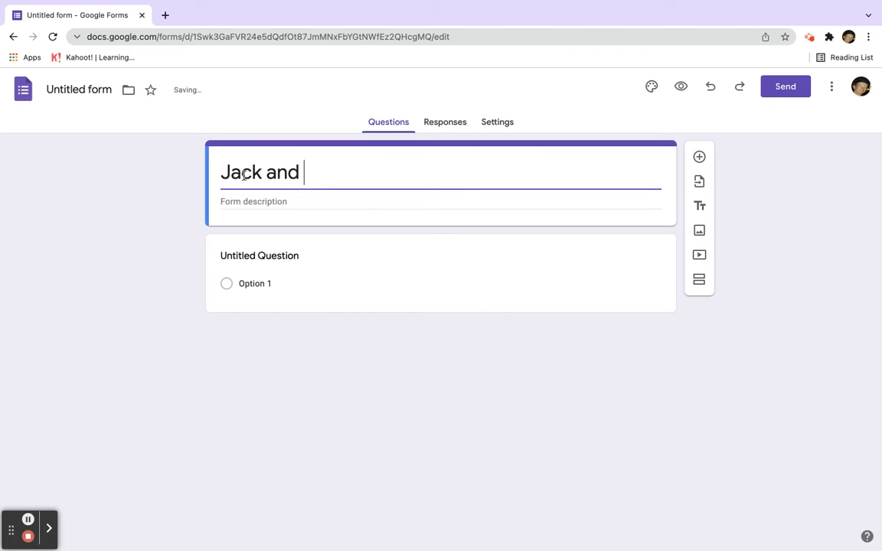
text(Jill)
click(111, 203)
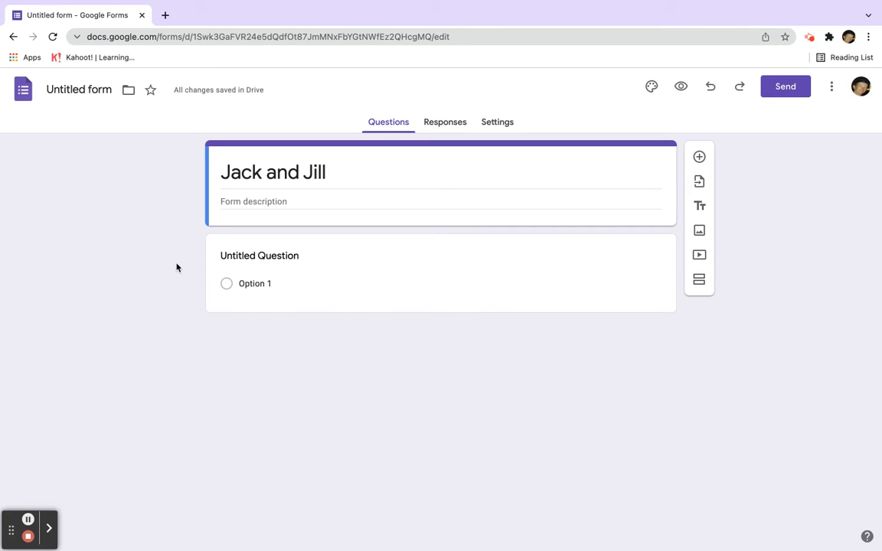
Set the untitled question's text to "Jack and Jill went up the hill"
click(254, 249)
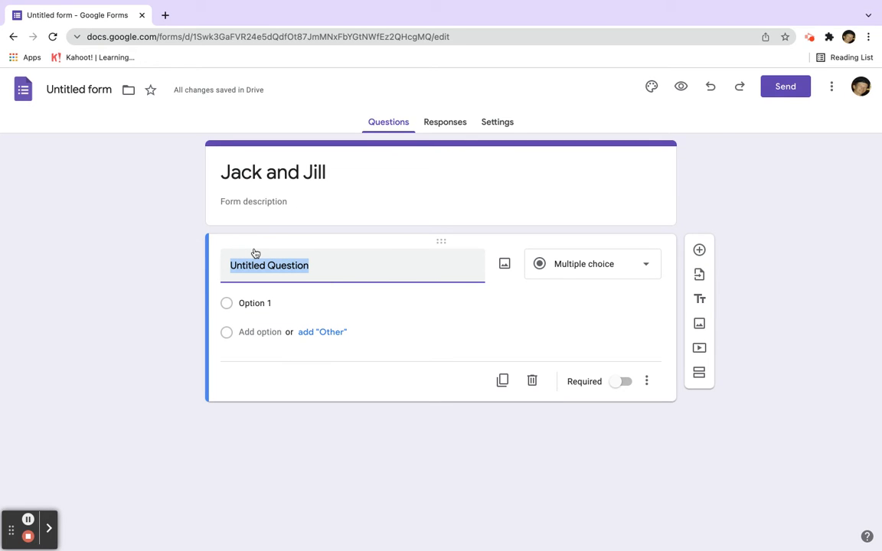
text(Jack)
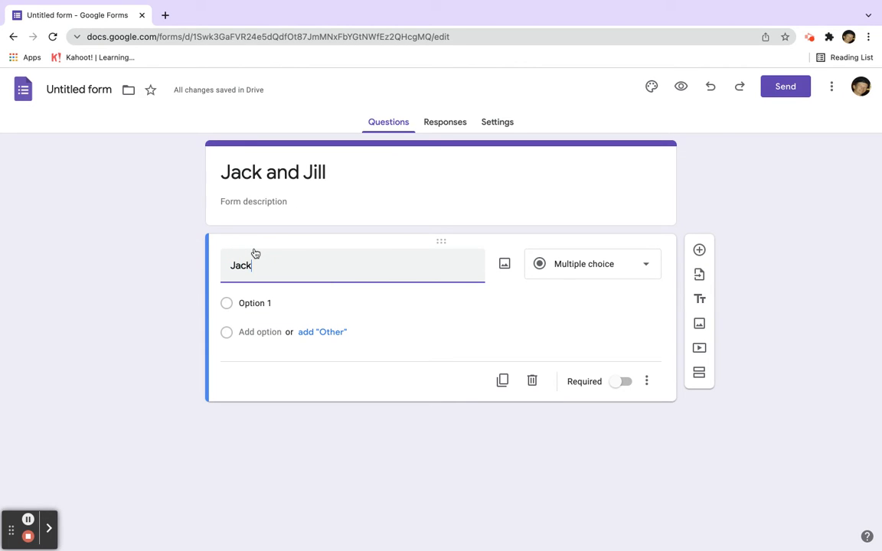
text( and Jill went up the hill)
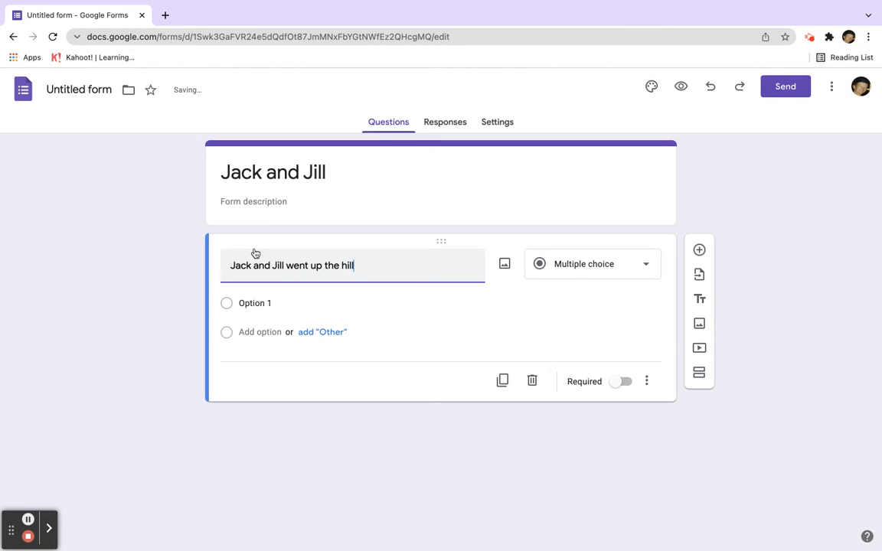
Give the question three answer options: "to fetch a pail of water", "to get a better wifi signal" and "to have a picnic"
click(254, 304)
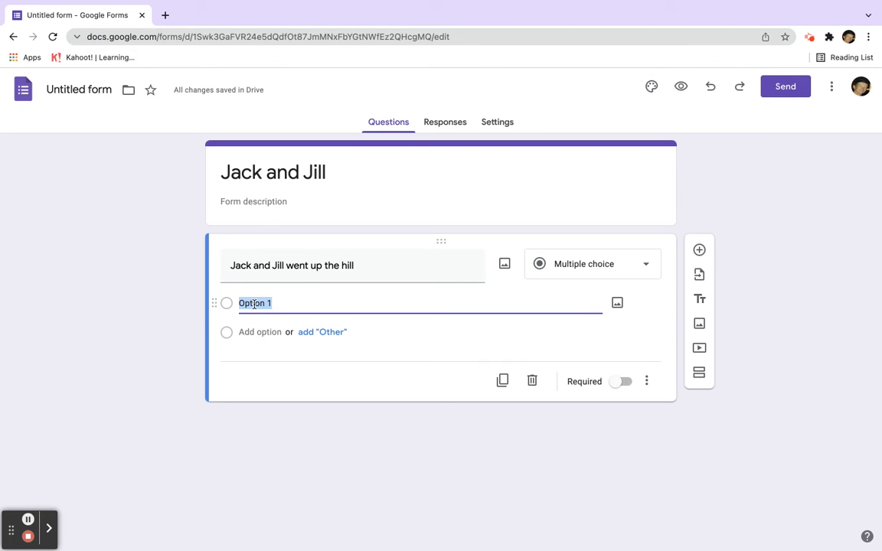
text(e)
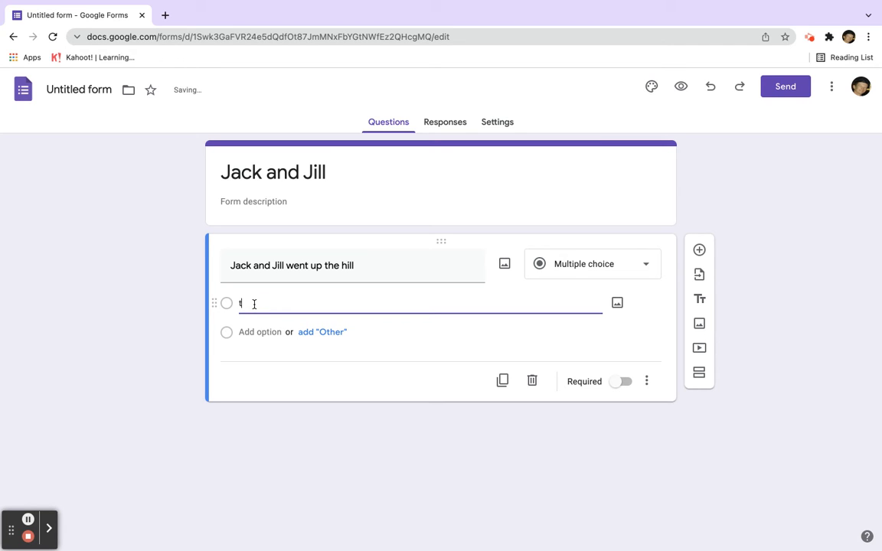
text(o fetch a pai)
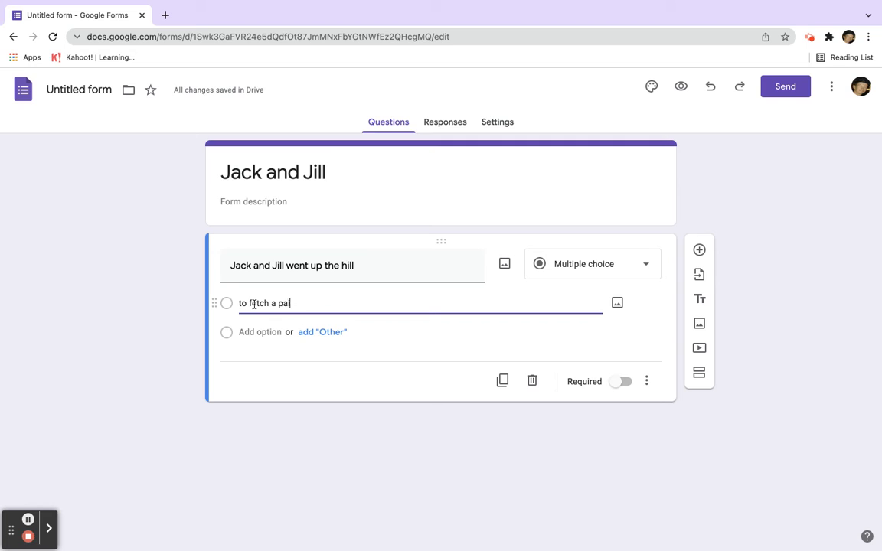
text(l of water)
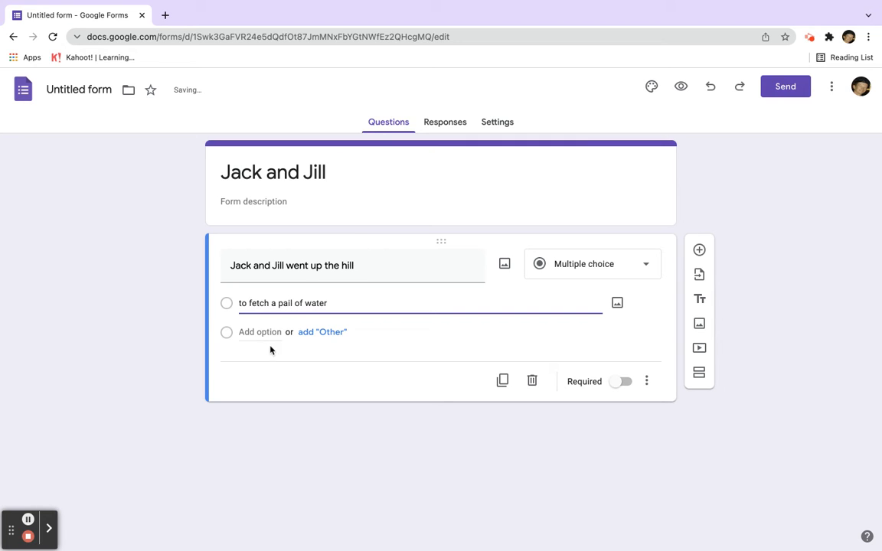
click(258, 332)
text(to get a better )
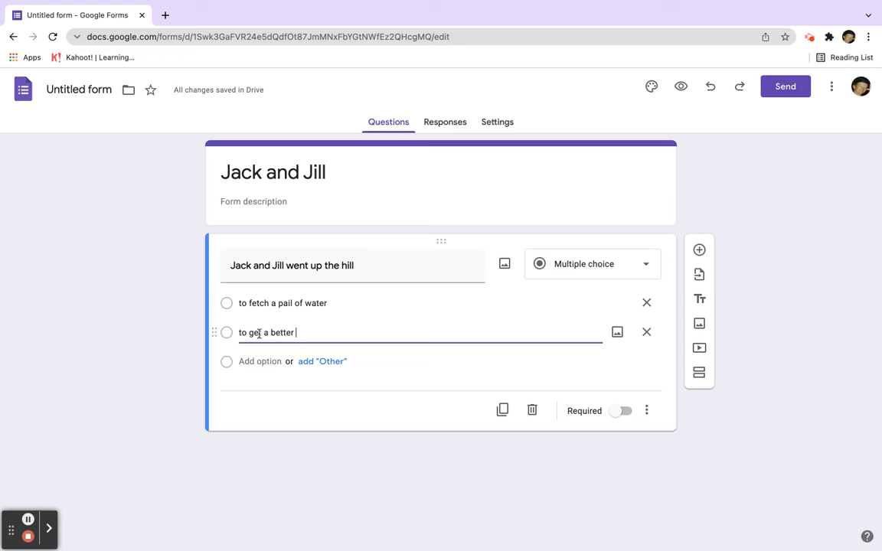
text(wifi signal)
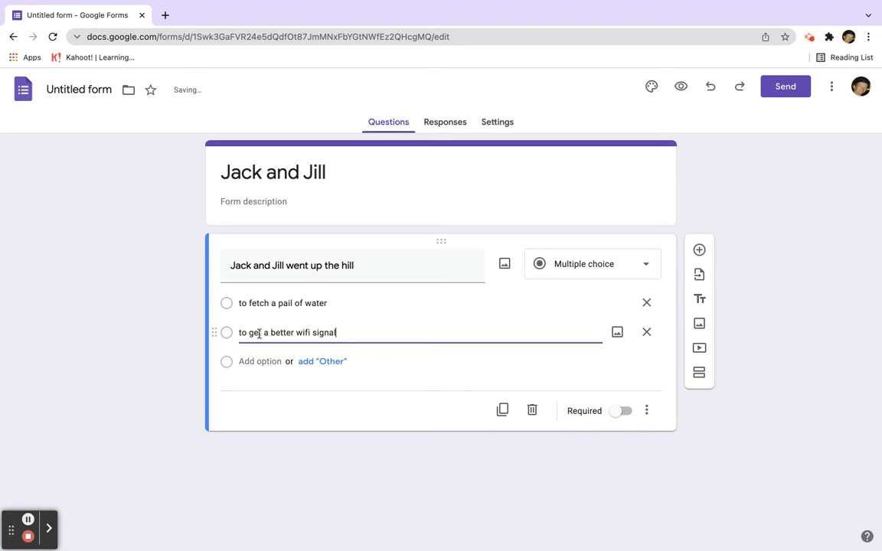
key(Return)
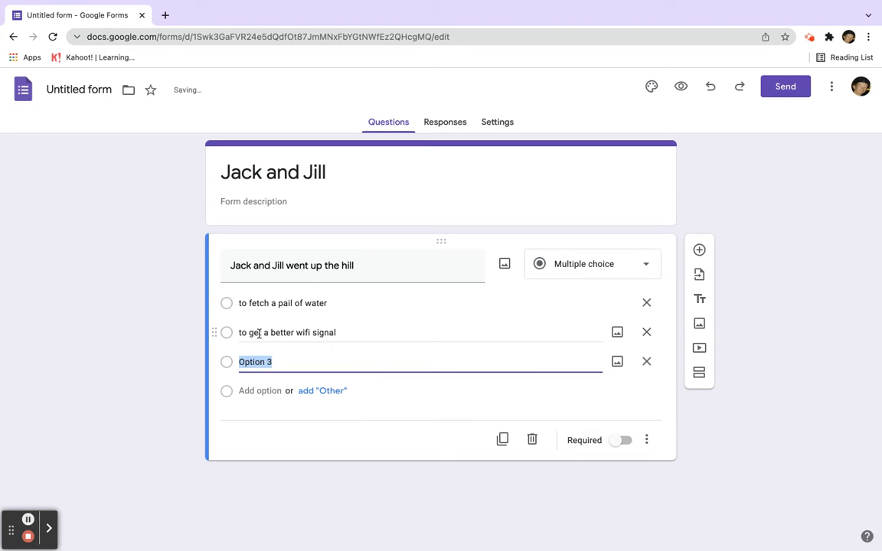
text(to have a picnic)
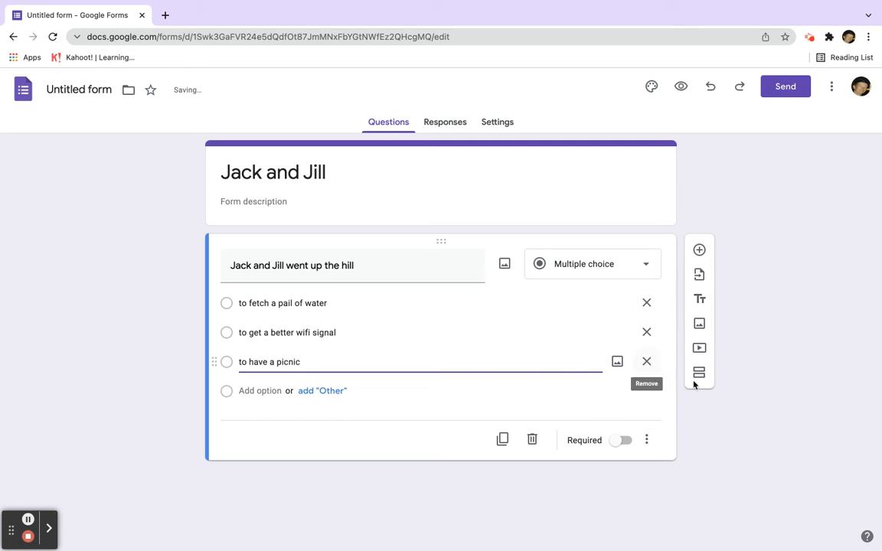
click(738, 388)
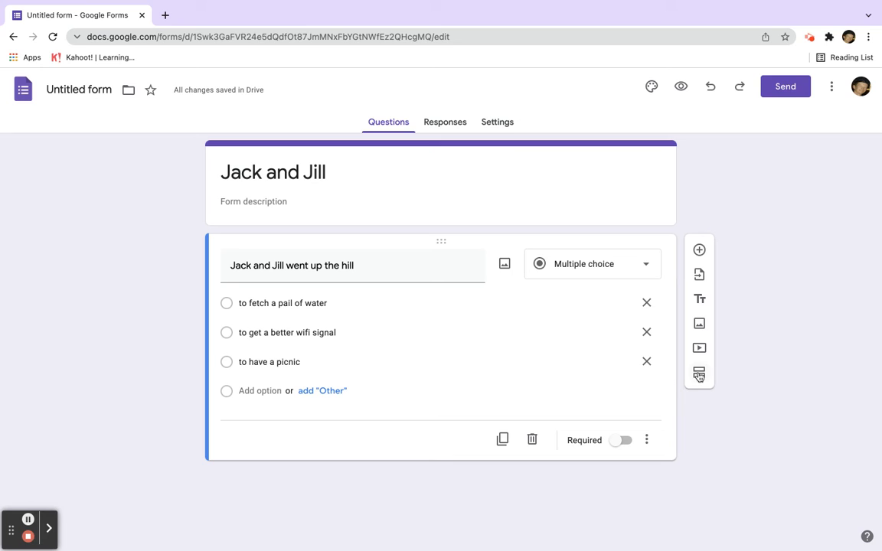
Add a section after the question and title it with the first option's text, "to fetch a pail of water"
click(315, 305)
key(ctrl+c)
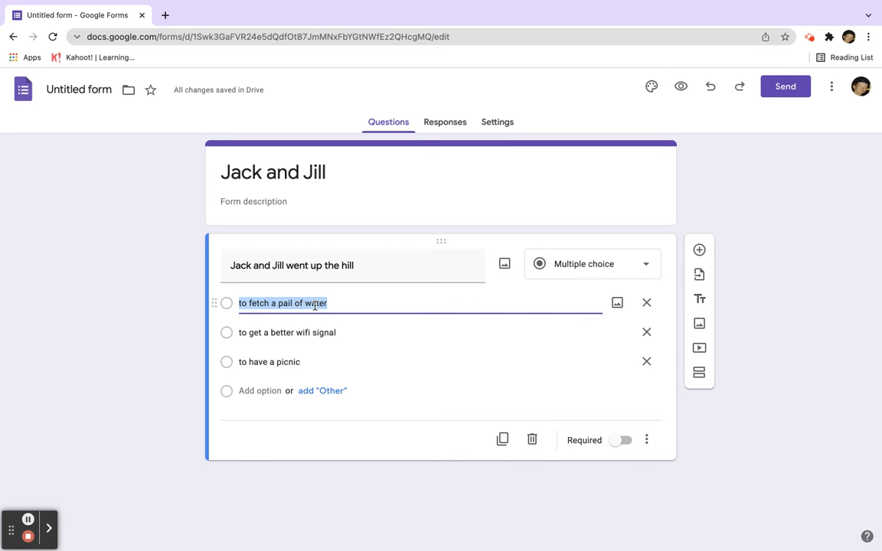
click(699, 372)
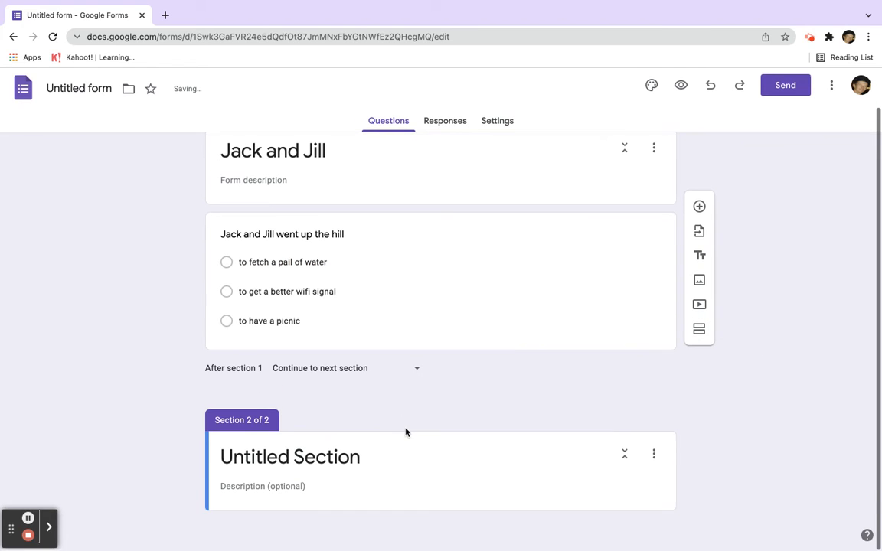
click(285, 461)
triple_click(283, 460)
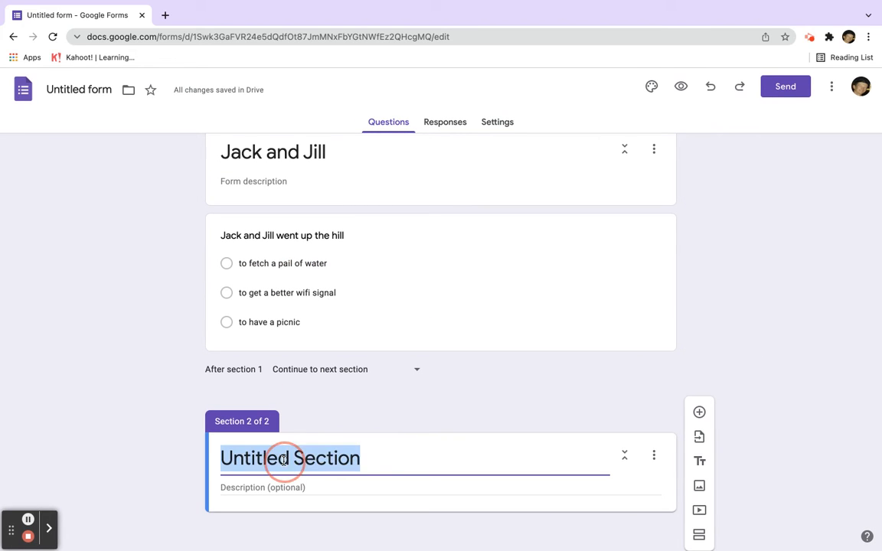
key(ctrl+v)
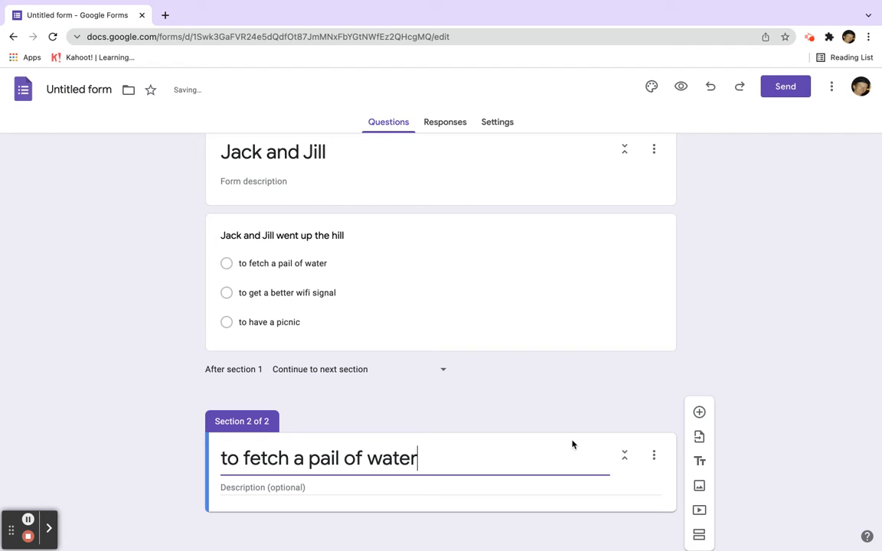
Add a third section at the end of the form, titled with the second option's text, "to get a better wifi signal"
click(310, 295)
triple_click(297, 309)
key(ctrl+c)
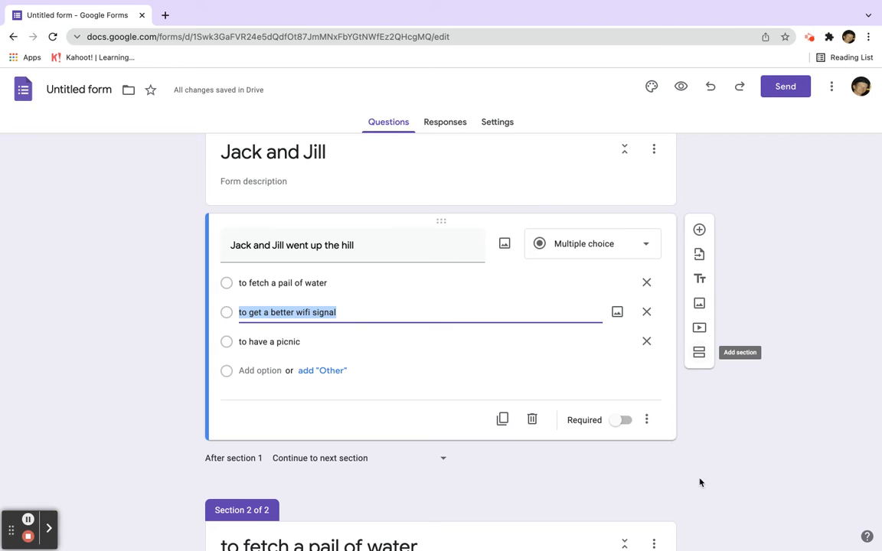
scroll(699, 482, down, 2)
click(565, 480)
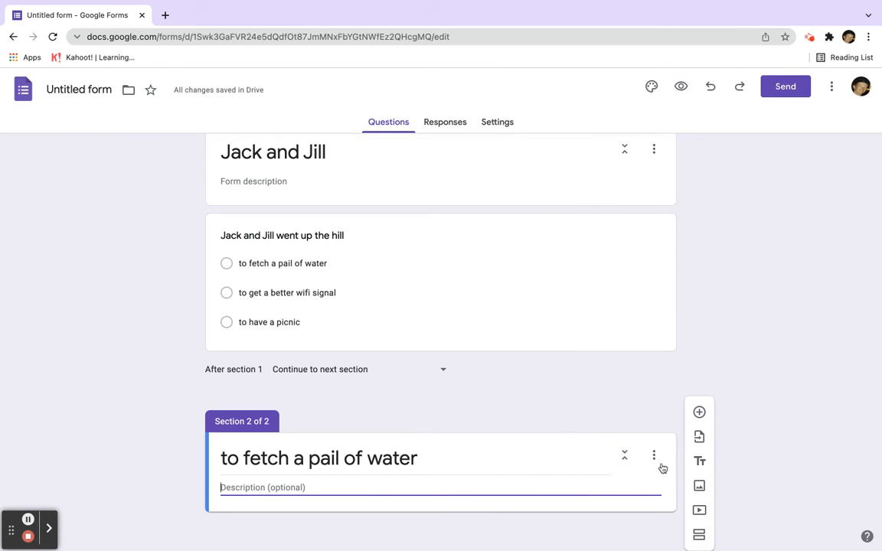
click(704, 535)
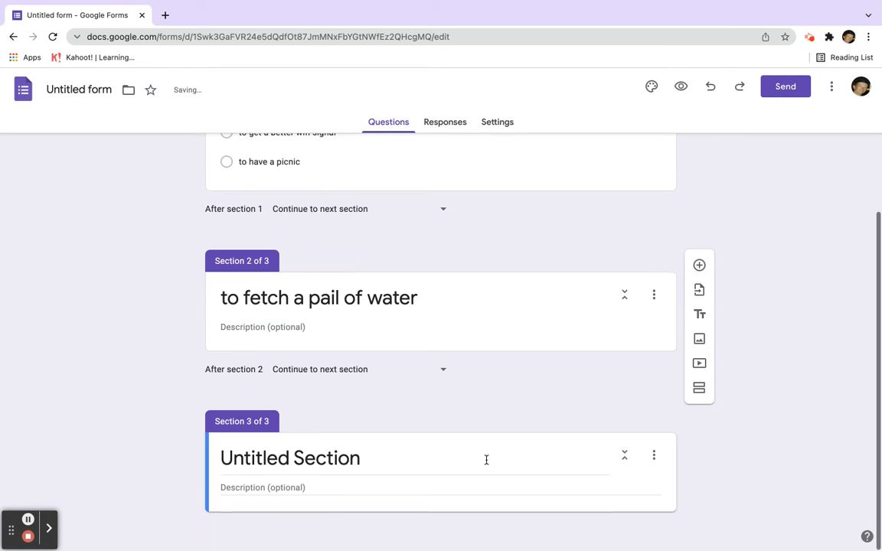
click(342, 458)
key(ctrl+a)
key(ctrl+v)
Add a fourth section at the end of the form, titled with the third option's text, "to have a picnic"
scroll(343, 459, up, 5)
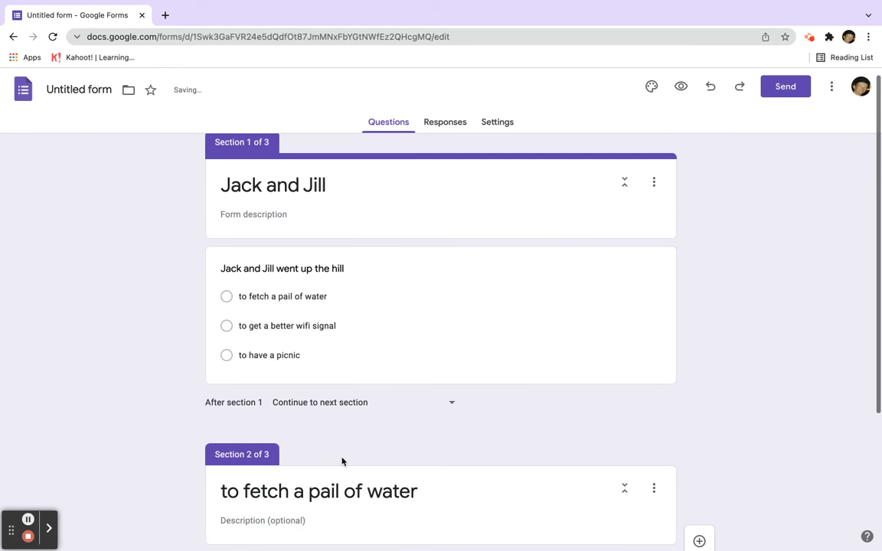
click(258, 352)
click(262, 375)
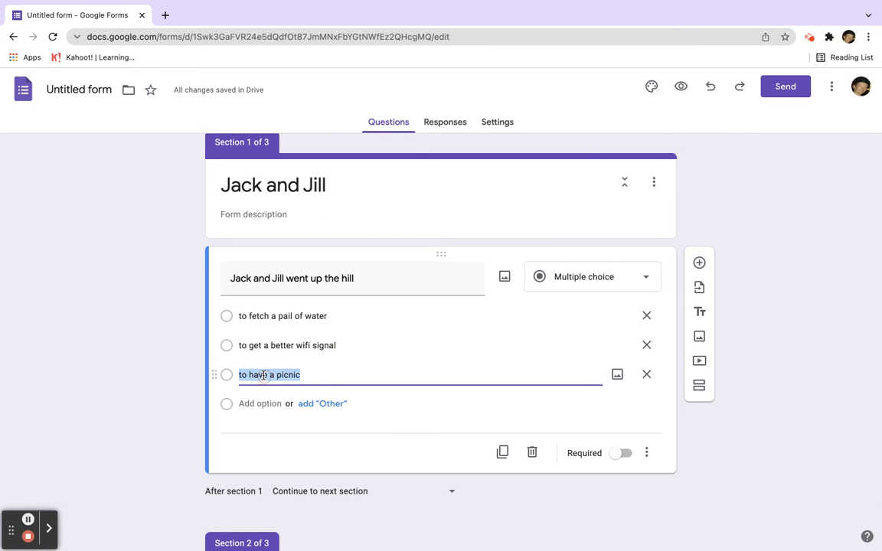
scroll(333, 397, down, 5)
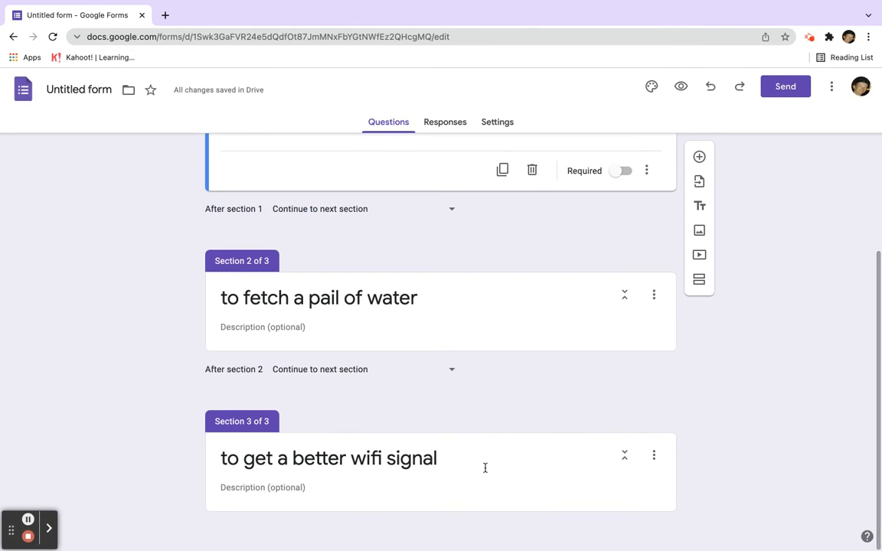
click(522, 466)
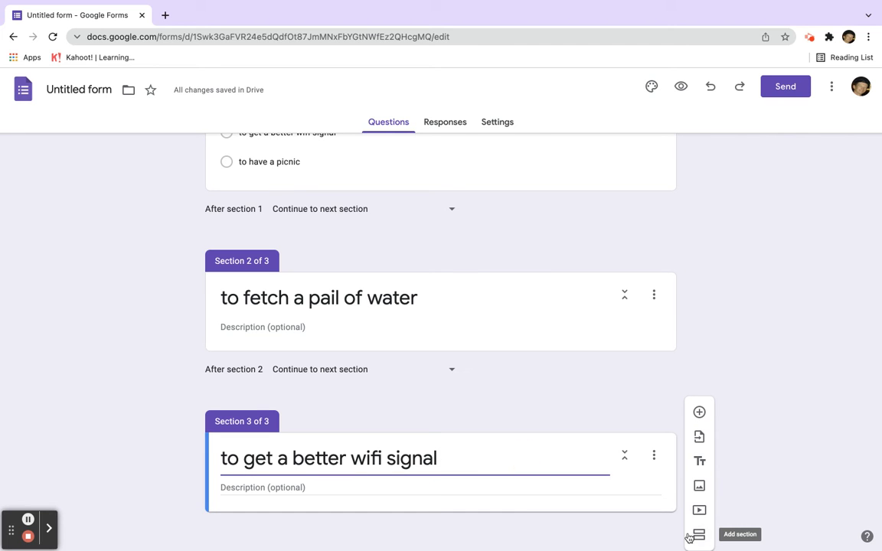
click(699, 533)
scroll(524, 444, down, 4)
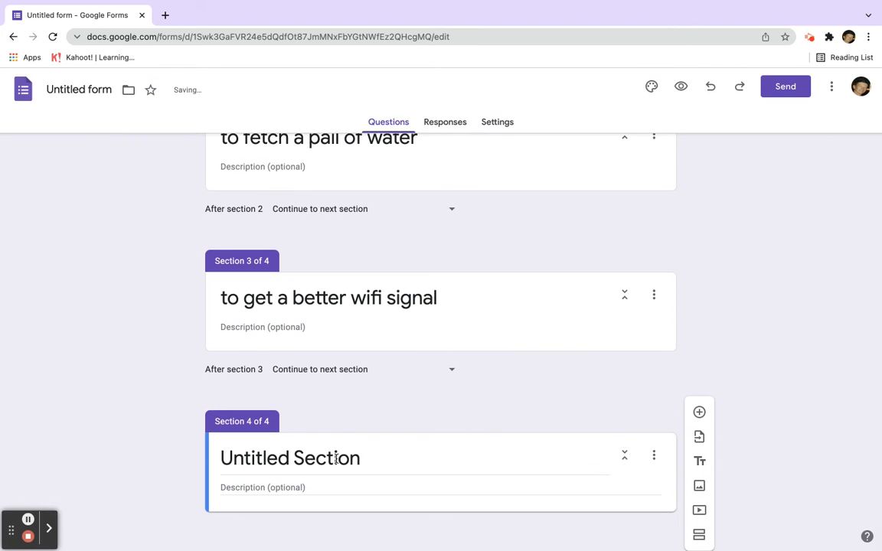
triple_click(336, 458)
text(to have a picnic)
click(819, 365)
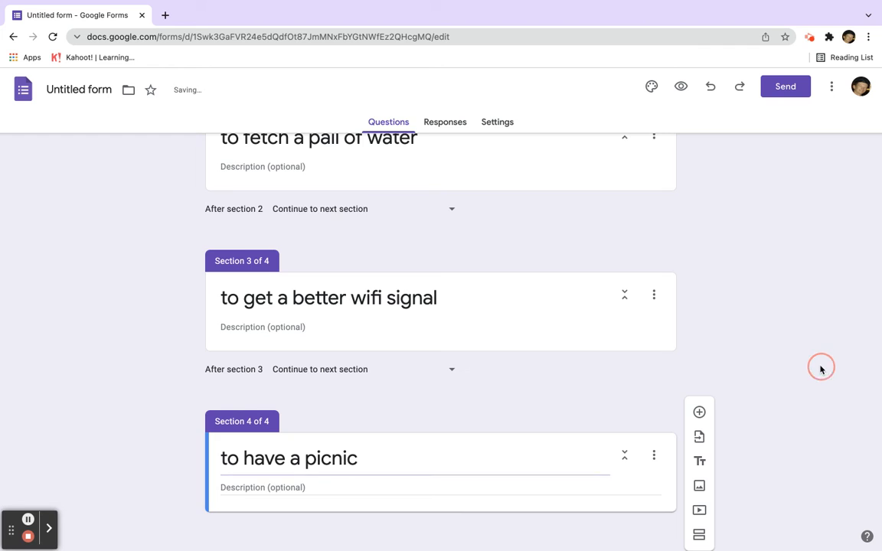
Turn on "Go to section based on answer" for the question "Jack and Jill went up the hill"
scroll(737, 321, up, 5)
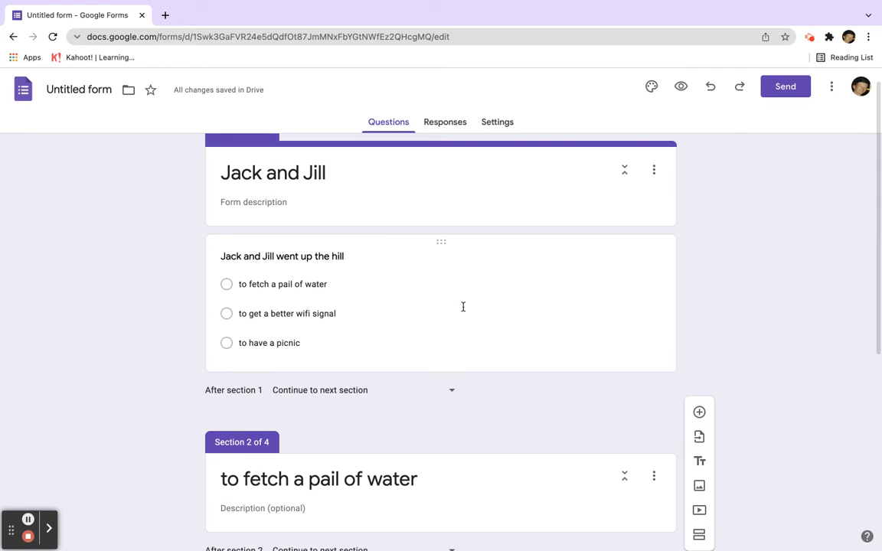
click(407, 311)
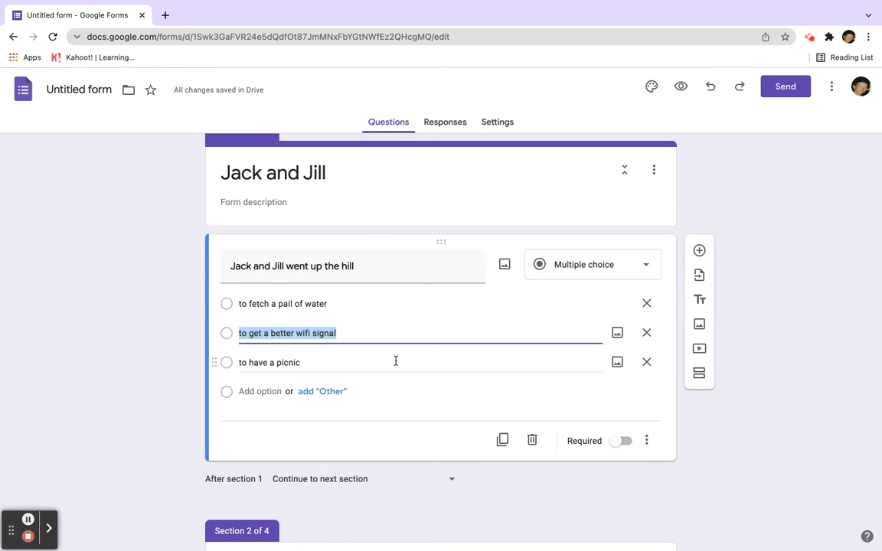
scroll(345, 374, up, 1)
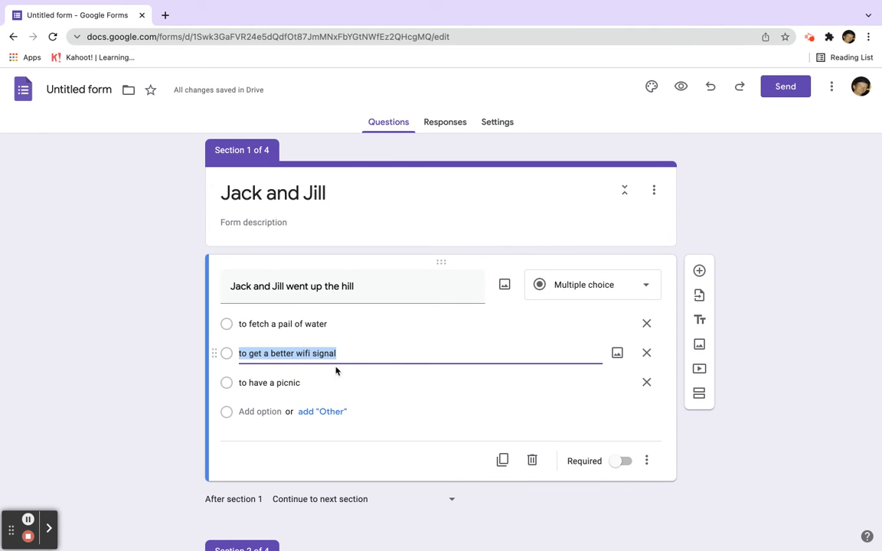
click(387, 325)
click(647, 462)
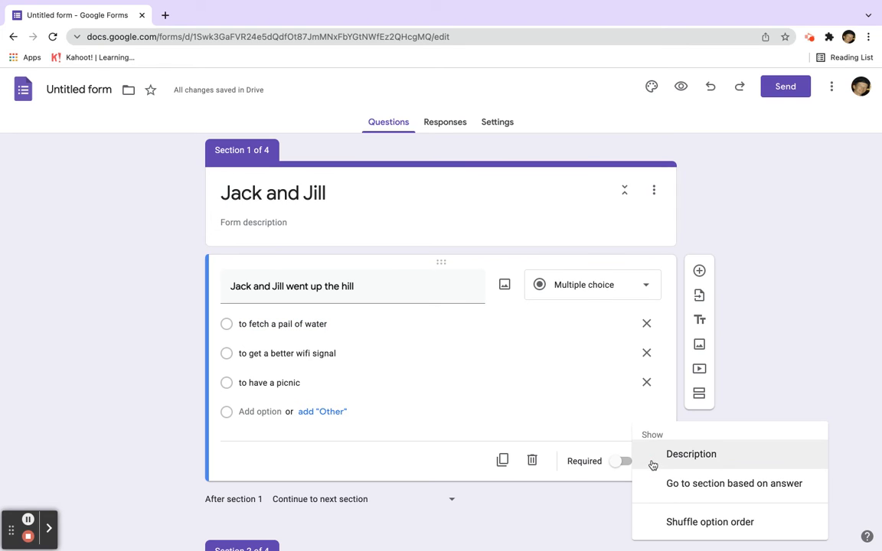
click(724, 484)
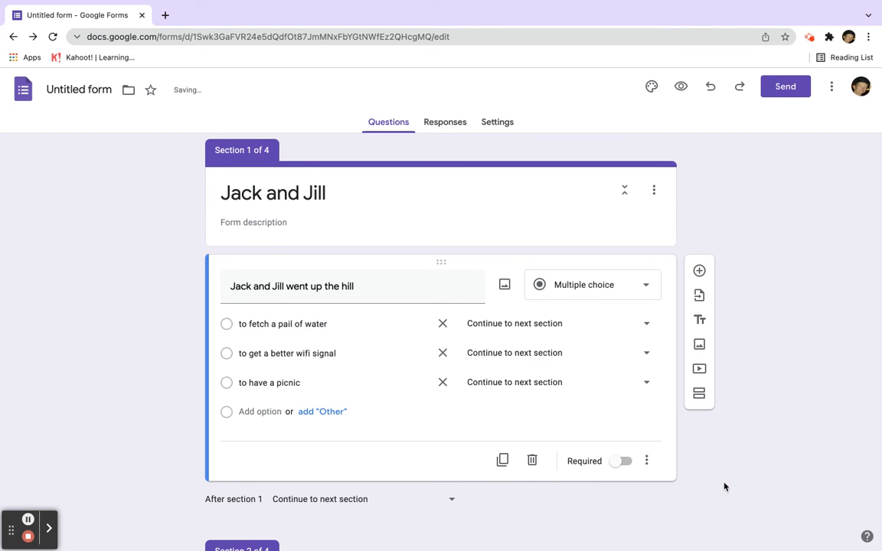
Route the three answers of "Jack and Jill went up the hill" to their same-named sections: section 2, section 3 and section 4, in order
click(521, 325)
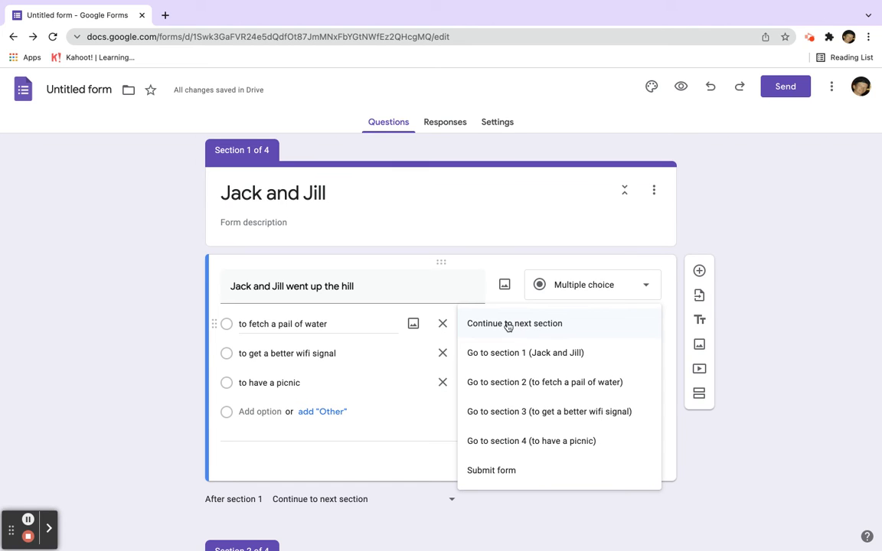
click(561, 388)
click(538, 353)
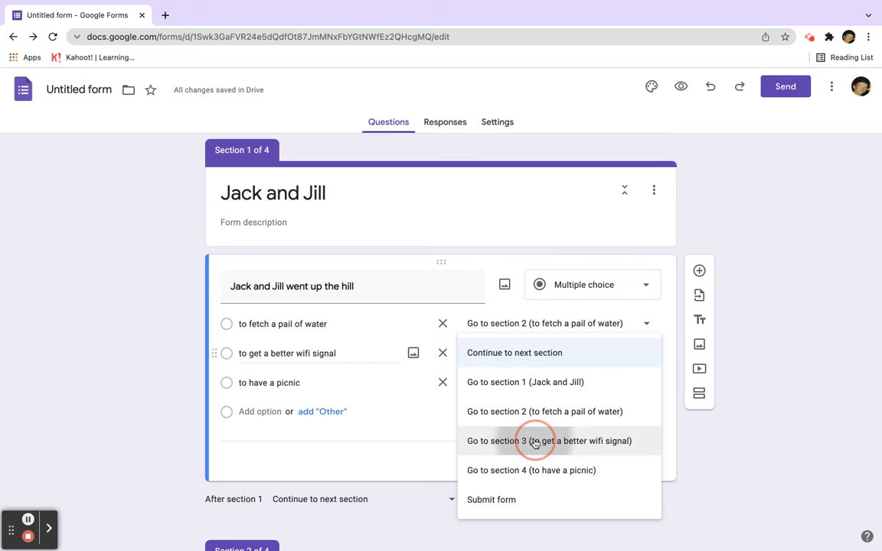
click(535, 440)
click(555, 390)
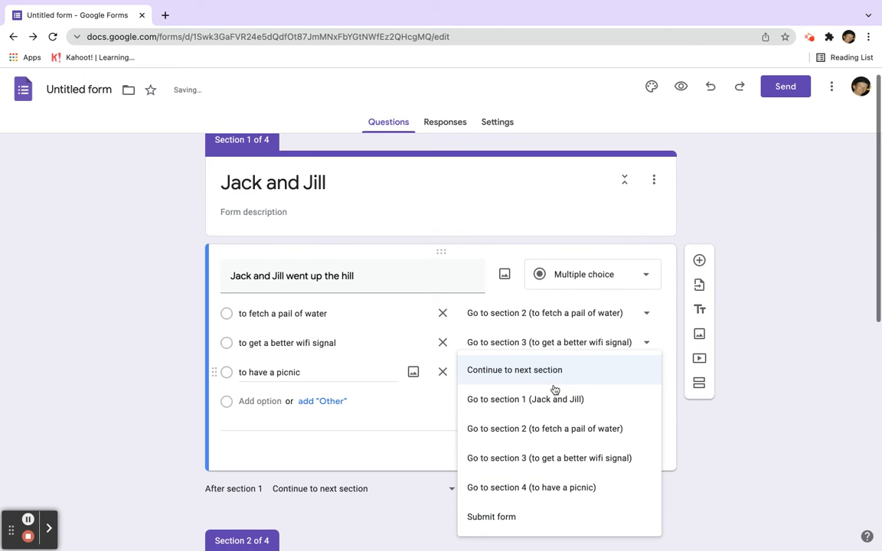
click(537, 488)
Add a fifth section at the end of the form, titled "And they lived happily ever after"
scroll(536, 486, down, 6)
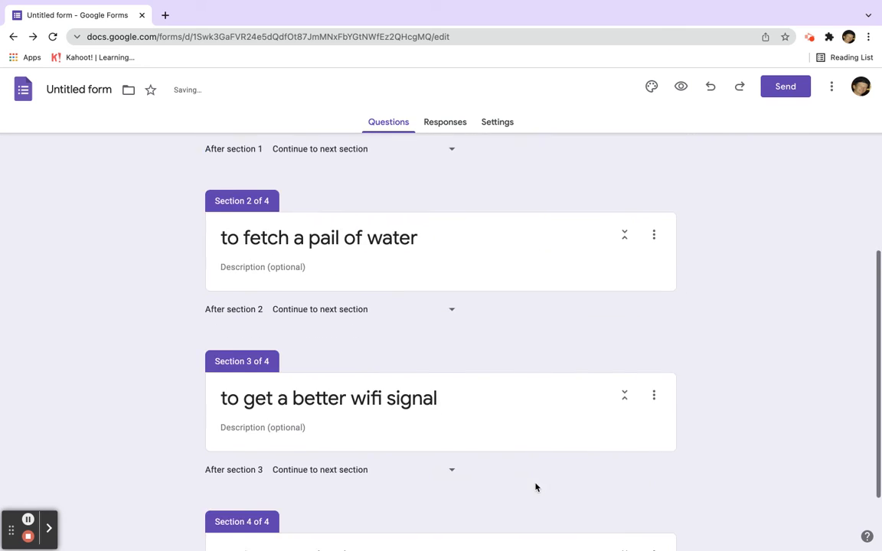
click(527, 487)
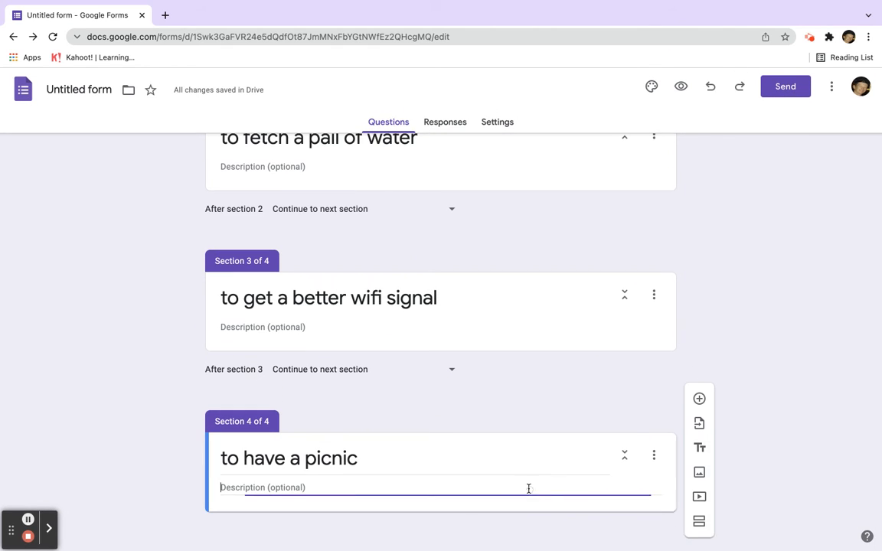
click(698, 536)
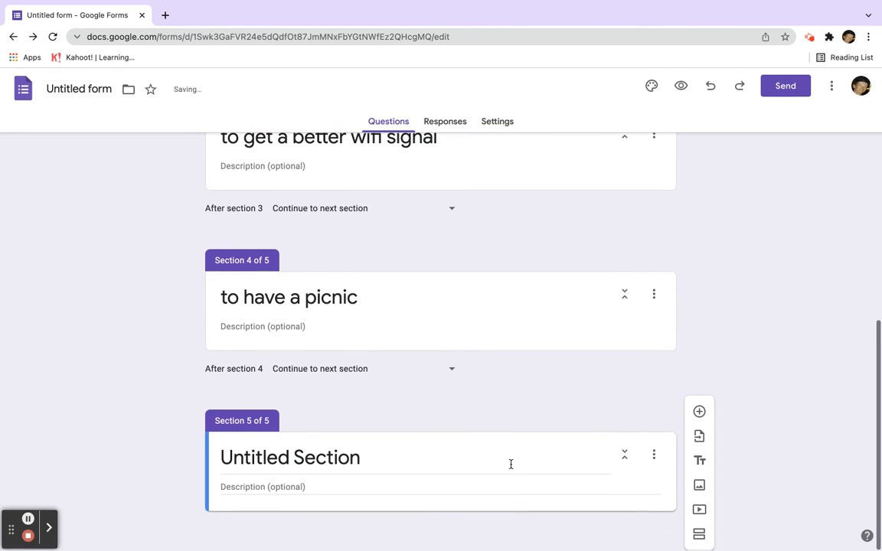
double_click(401, 465)
click(401, 465)
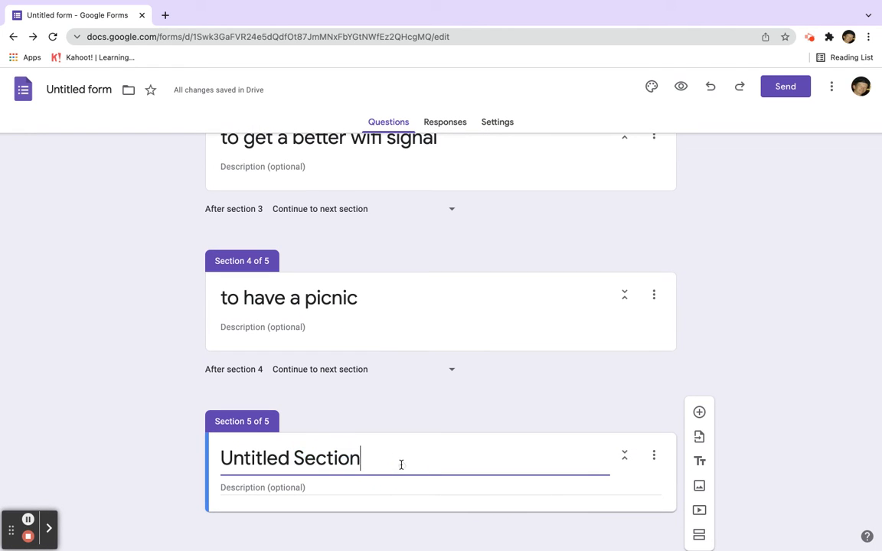
double_click(402, 465)
triple_click(401, 465)
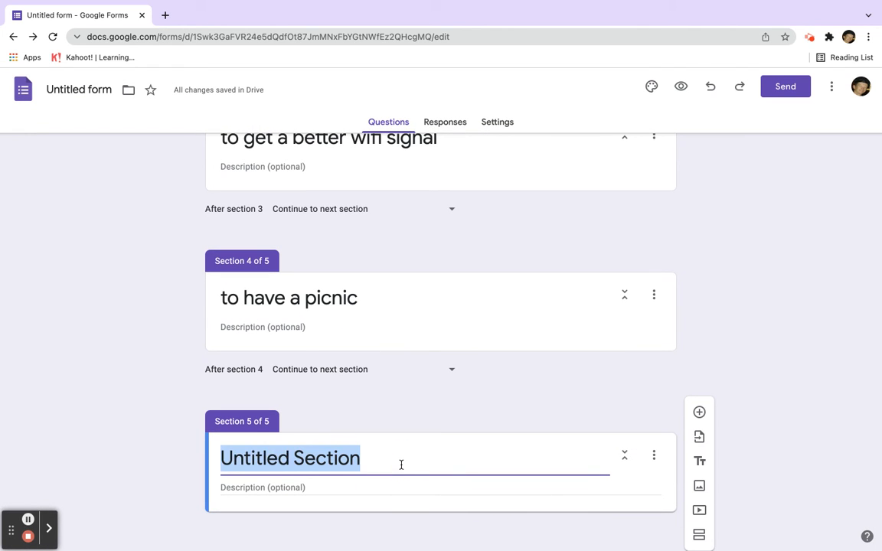
text(And they li)
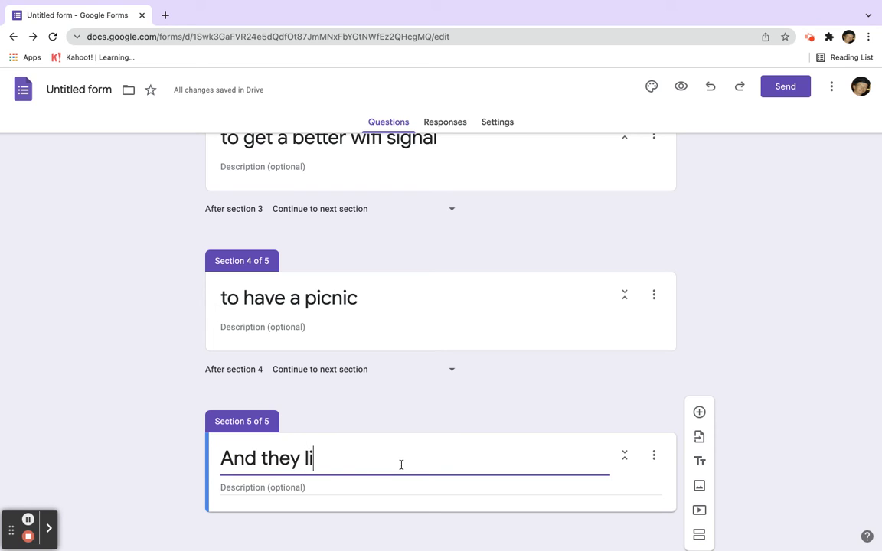
text(ved happily a)
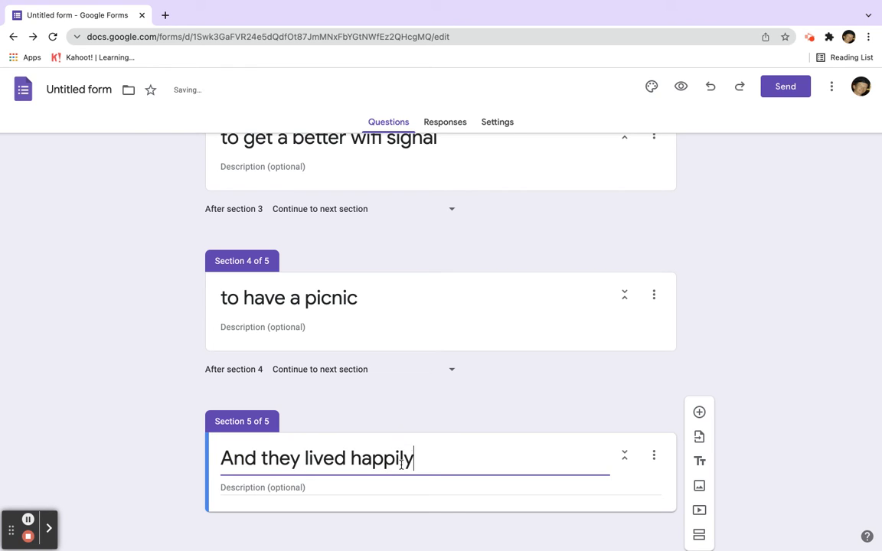
key(BackSpace)
text(evef e)
key(BackSpace)
key(BackSpace)
key(BackSpace)
text(r)
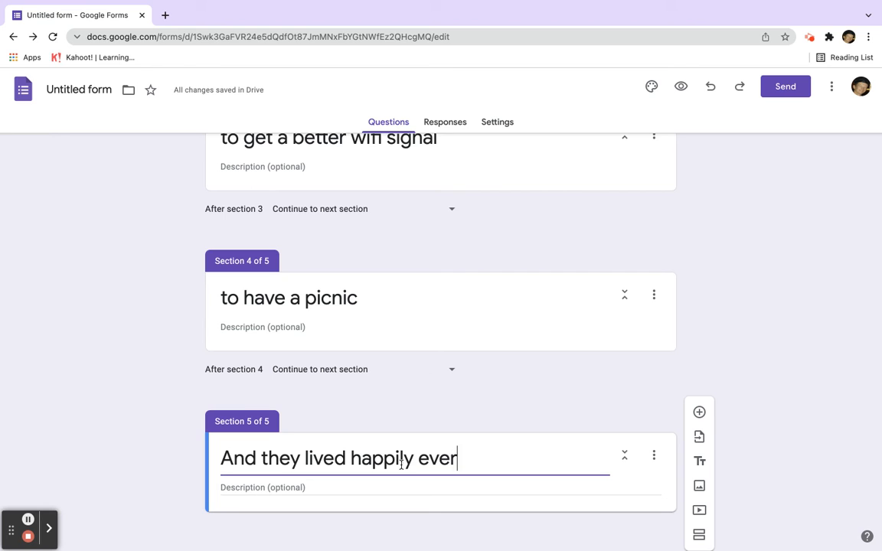
text( after)
click(523, 400)
Set the form to go to section 5 (And they lived happily ever after) after each of sections 4, 3 and 2
click(369, 369)
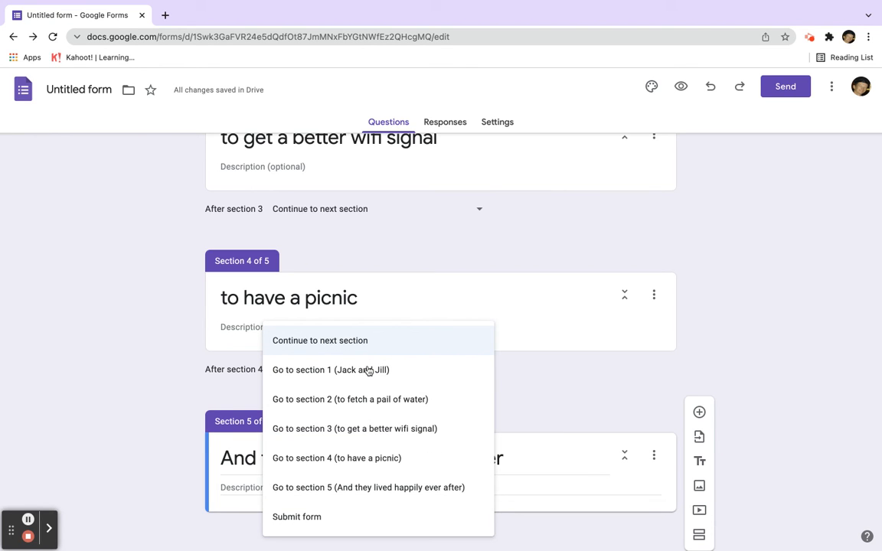
click(347, 496)
scroll(362, 394, up, 2)
click(343, 297)
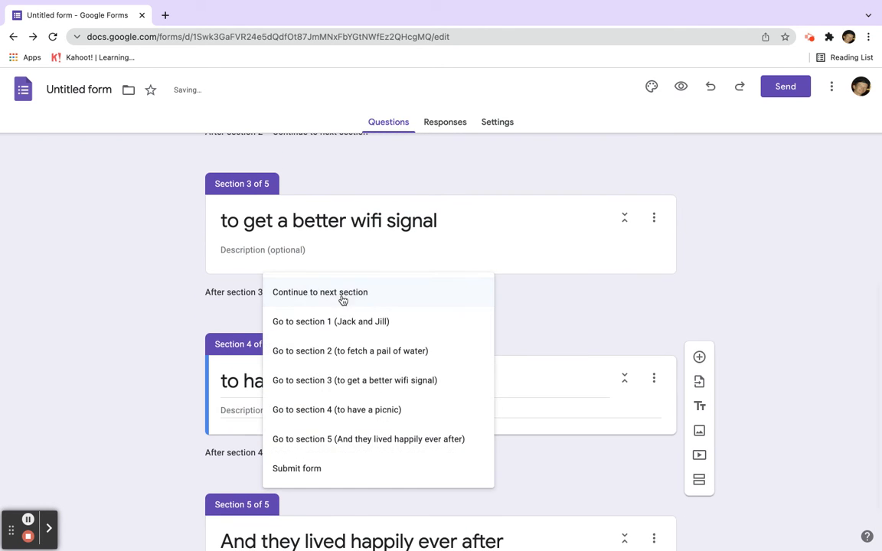
click(383, 438)
scroll(383, 438, up, 2)
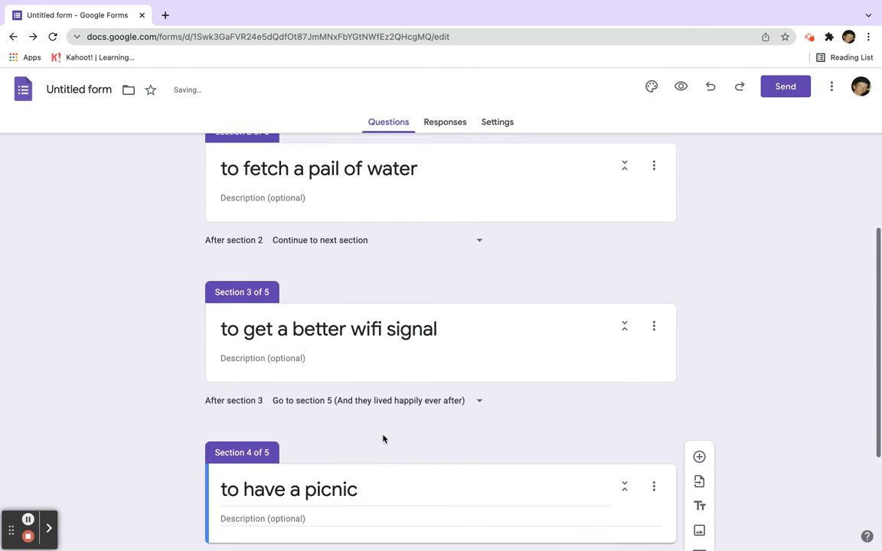
scroll(383, 439, up, 1)
click(346, 262)
click(366, 410)
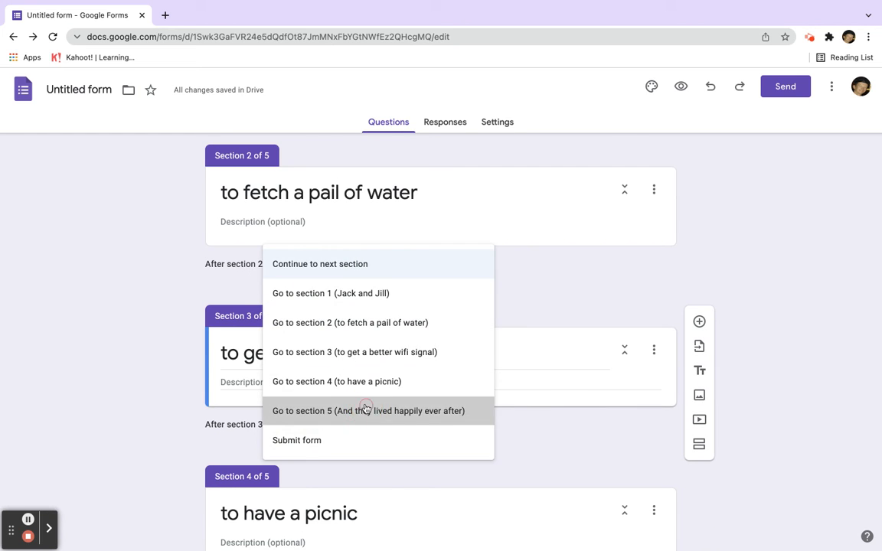
Preview the form and follow the answer "to fetch a pail of water" through to the final section
scroll(747, 362, up, 5)
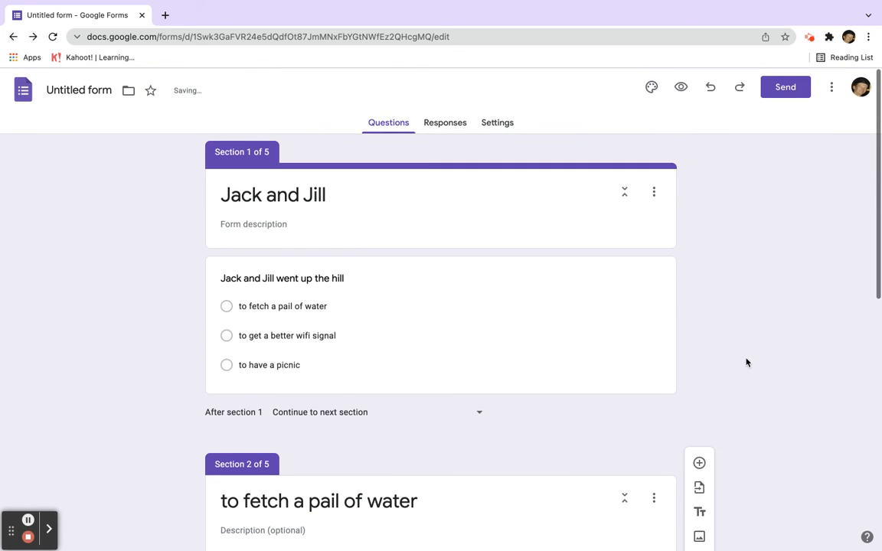
click(681, 88)
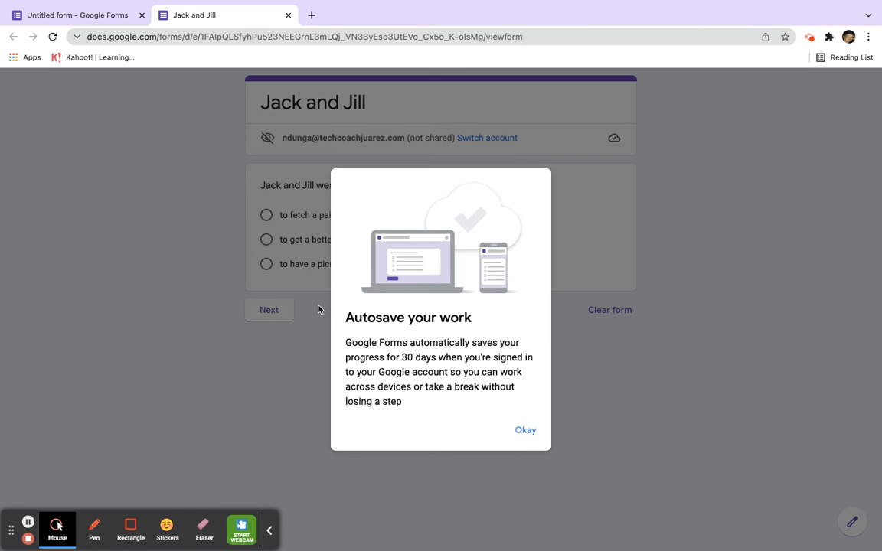
click(520, 429)
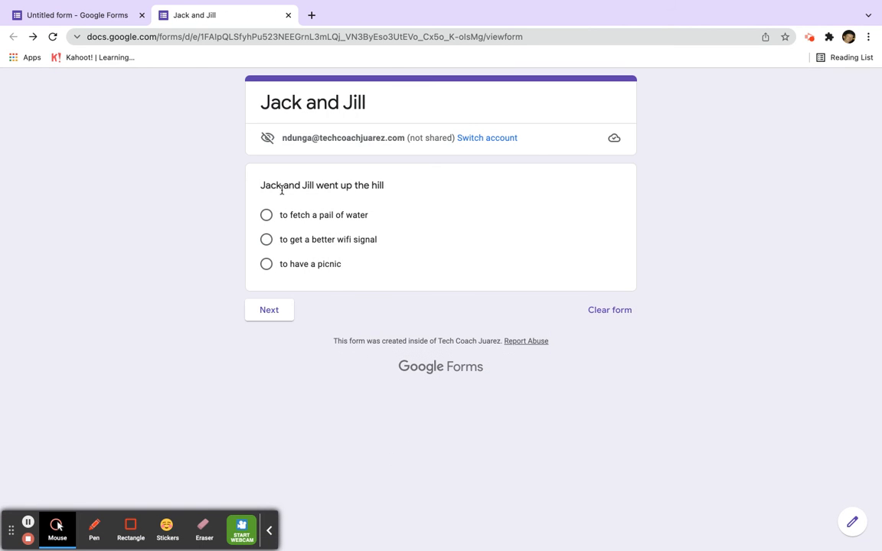
click(267, 216)
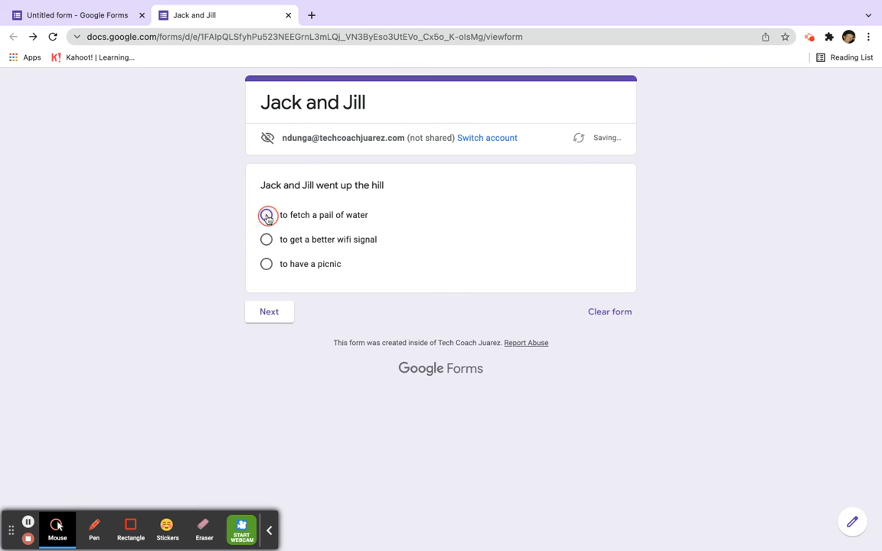
click(271, 332)
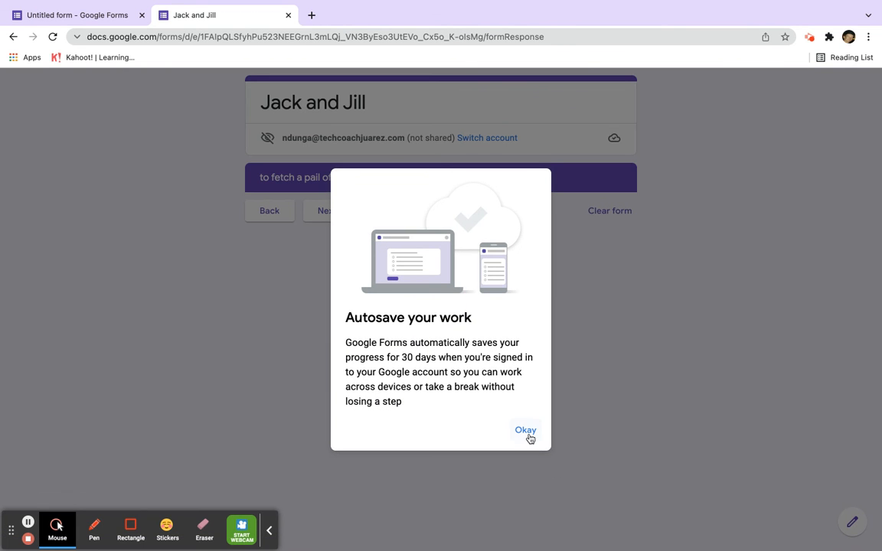
click(526, 431)
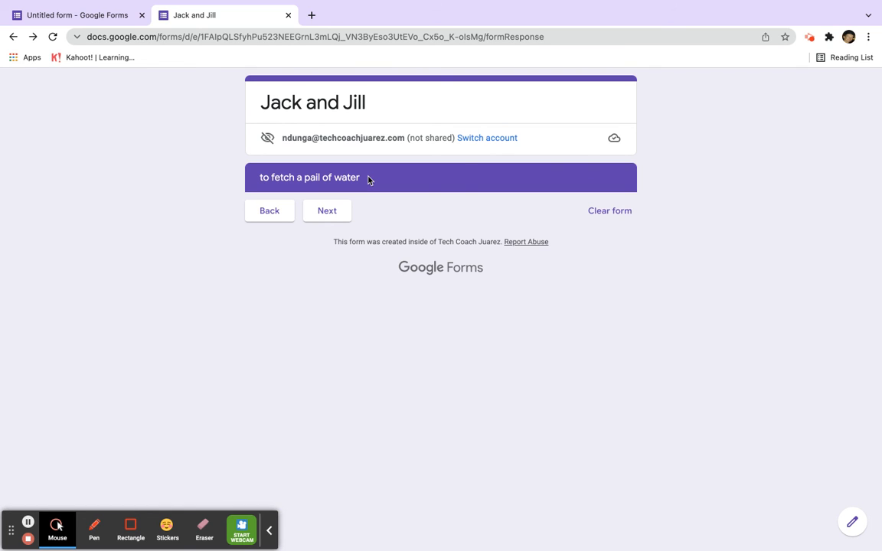
click(322, 212)
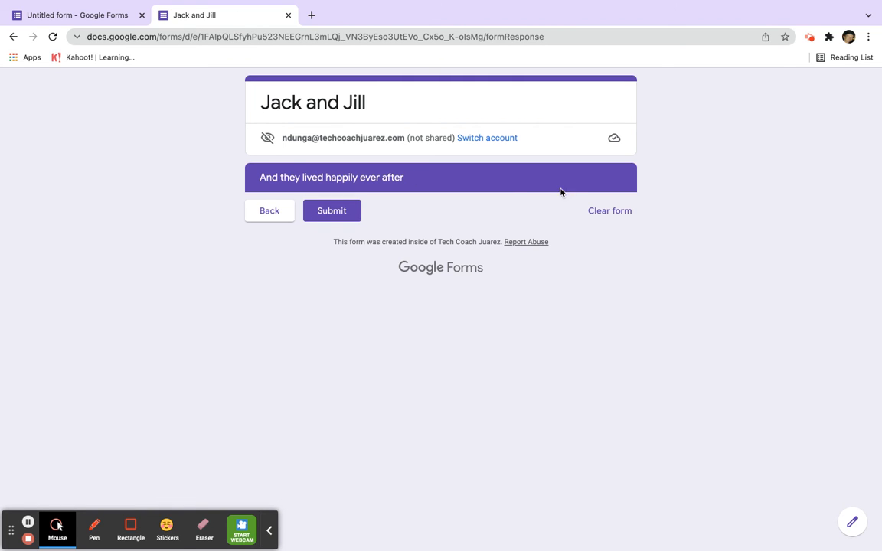
Return to the question in the preview and follow the answer "to get a better wifi signal" through to the final section
click(269, 211)
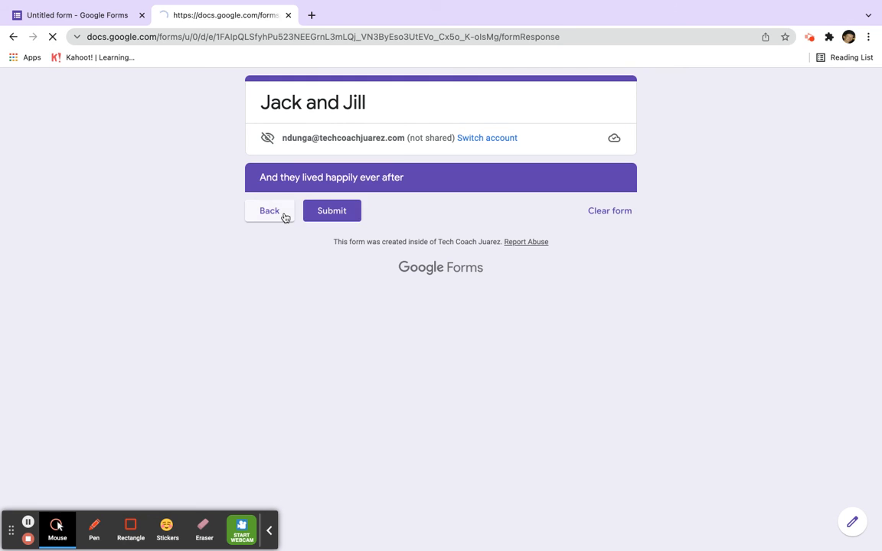
click(269, 211)
click(297, 240)
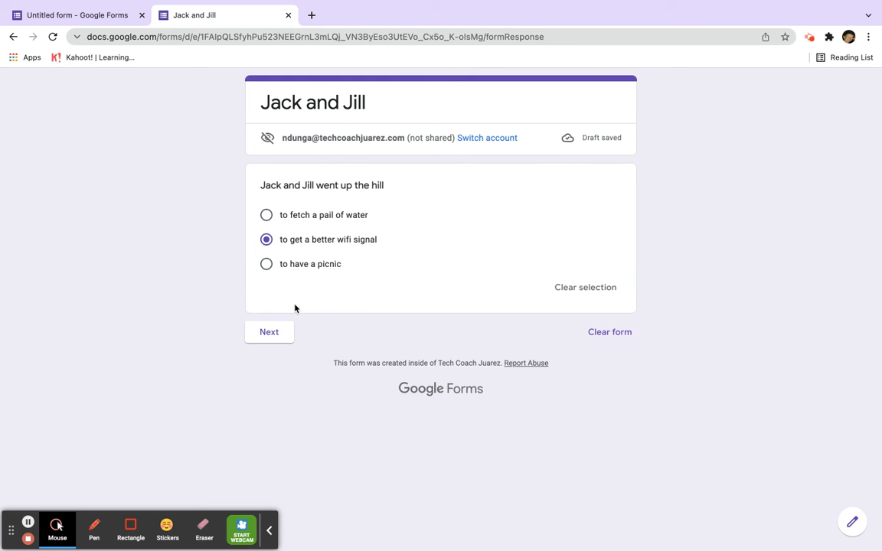
click(277, 332)
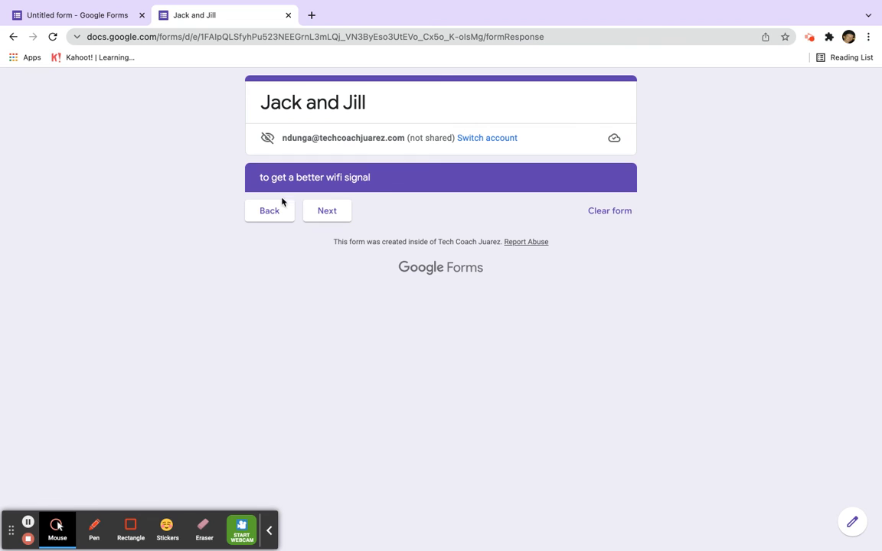
click(344, 212)
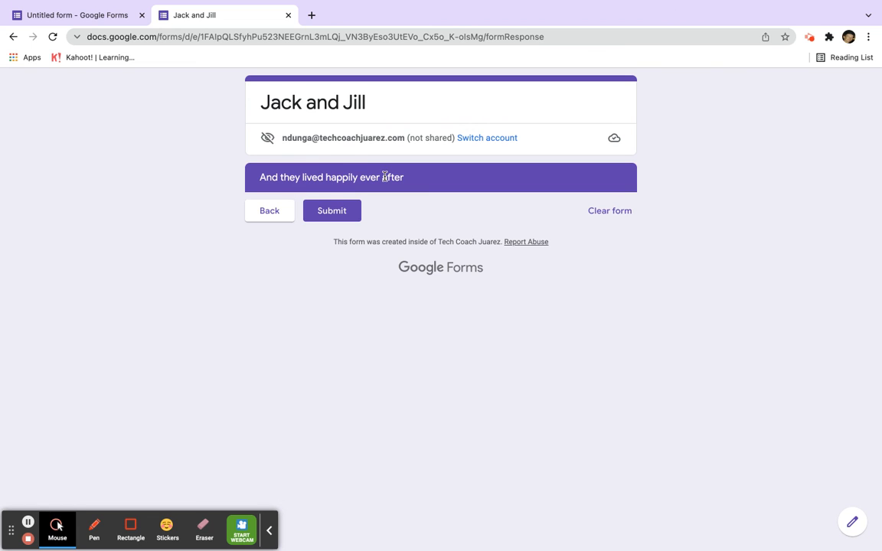
Return to the question in the preview and follow the answer "to have a picnic" through to the final section
click(272, 211)
click(271, 212)
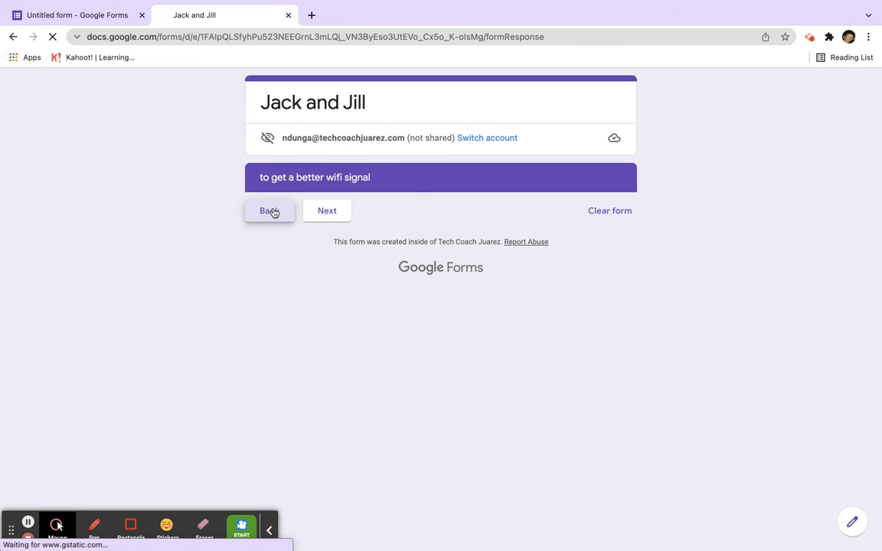
click(310, 265)
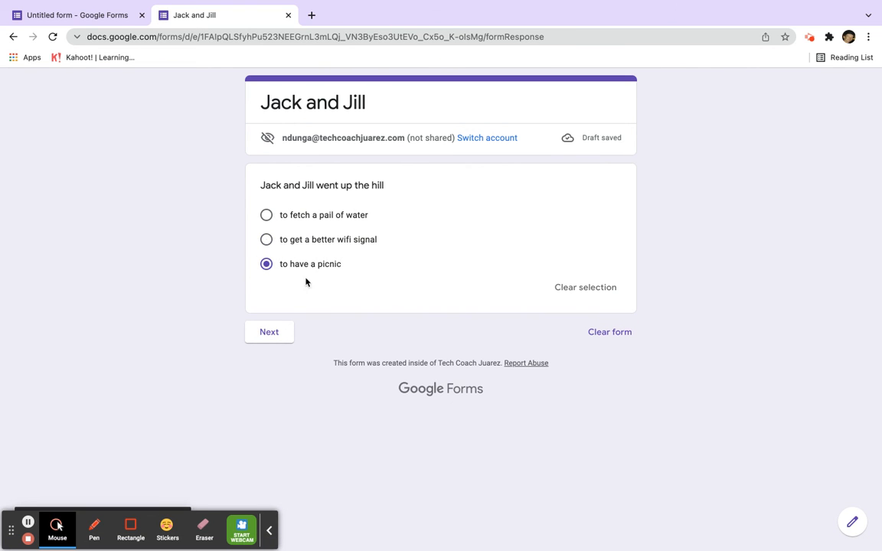
click(272, 332)
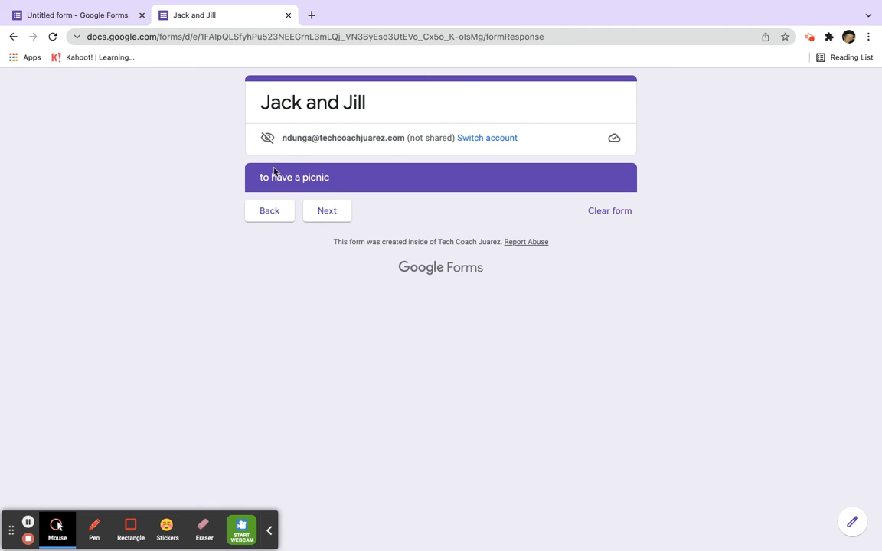
click(329, 218)
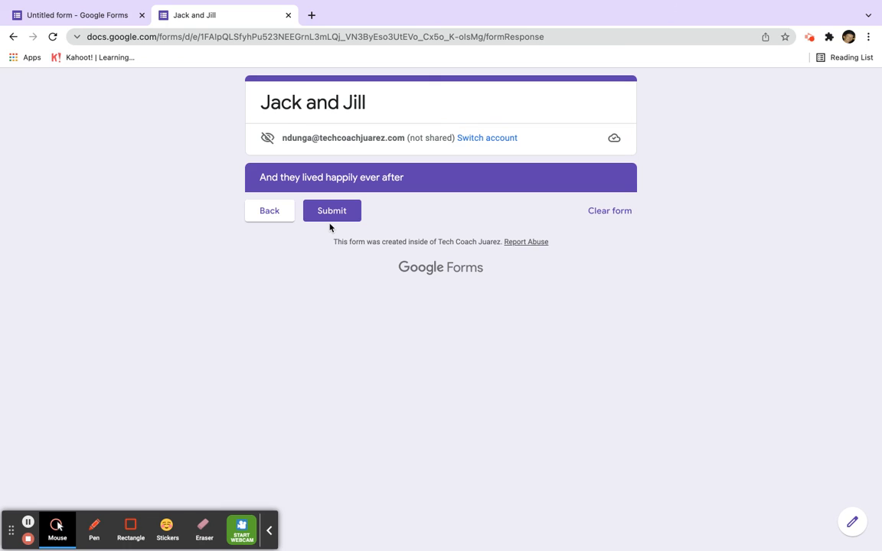